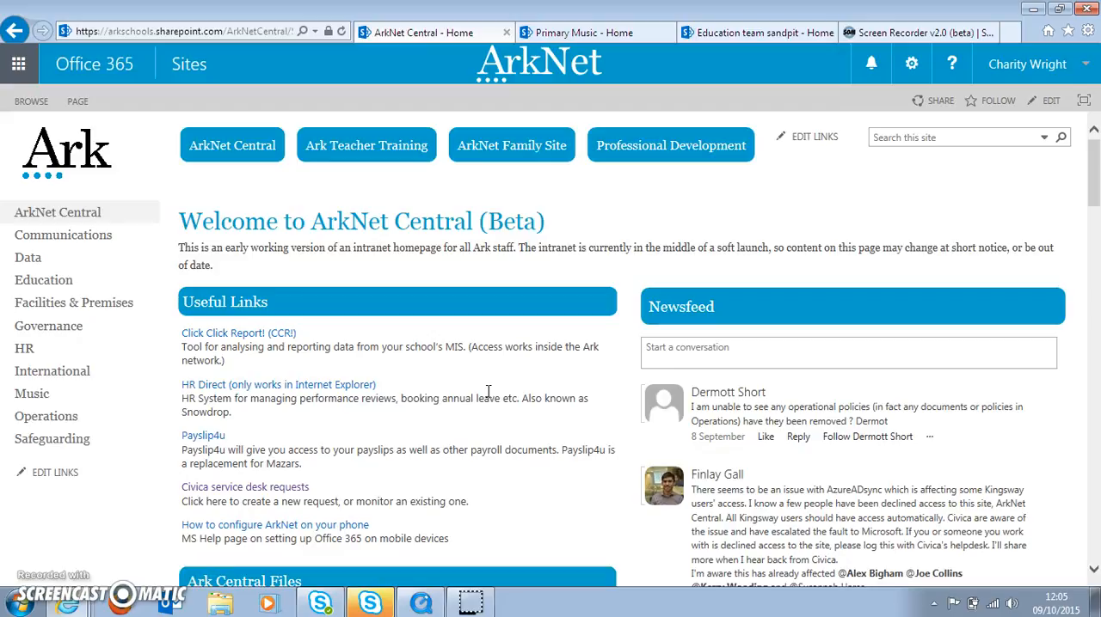
- Review the sharing options and permission levels offered for the Primary Music site, and cancel without inviting anyone
left_click(576, 35)
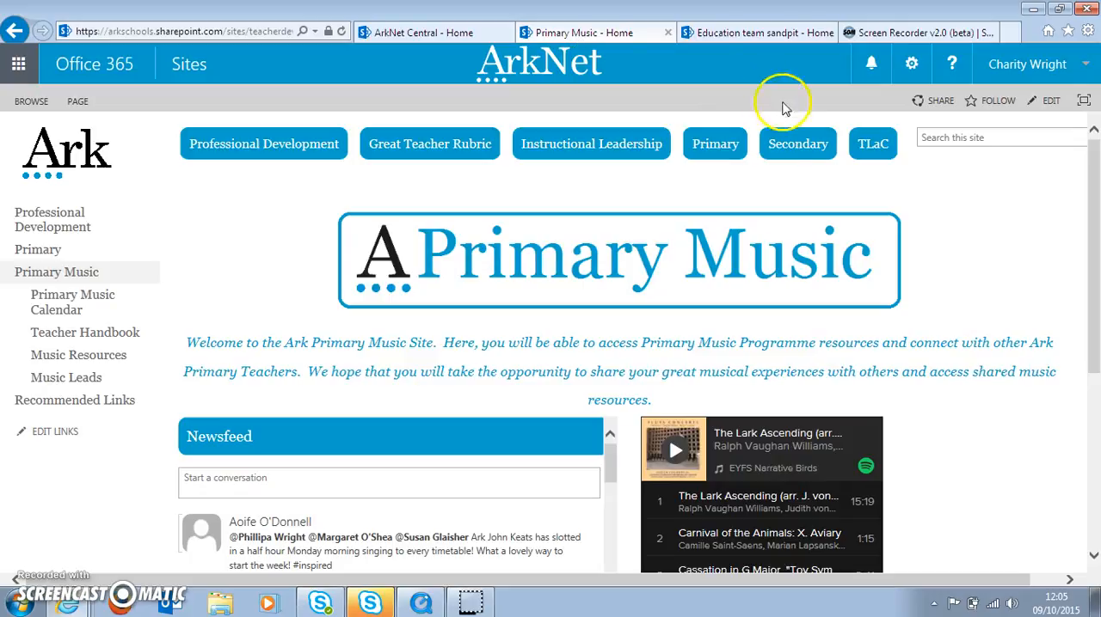
left_click(927, 105)
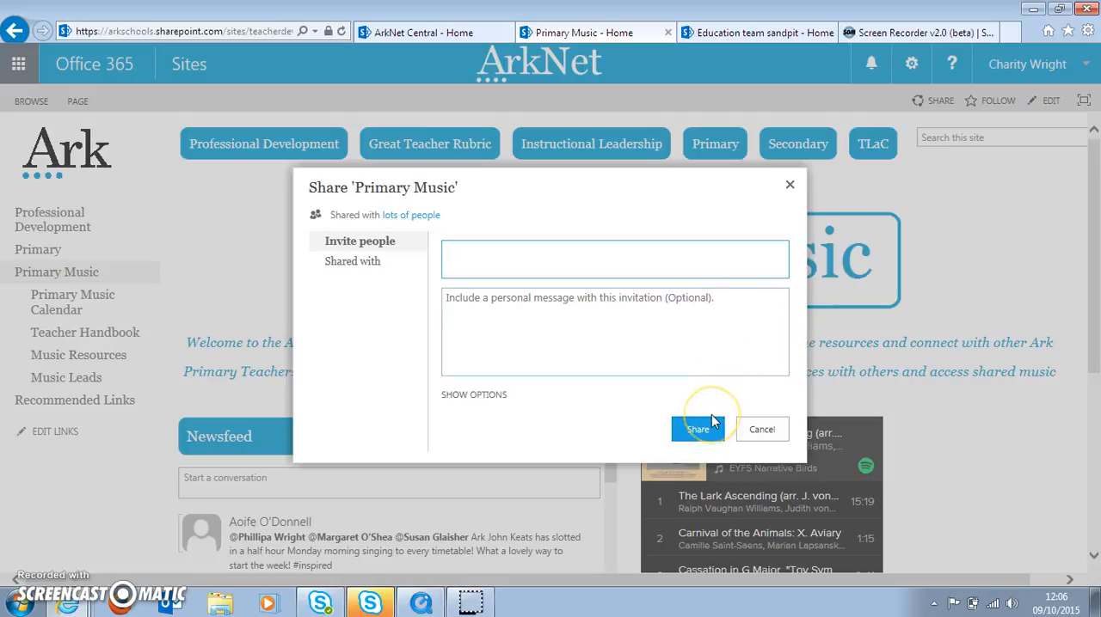
left_click(484, 398)
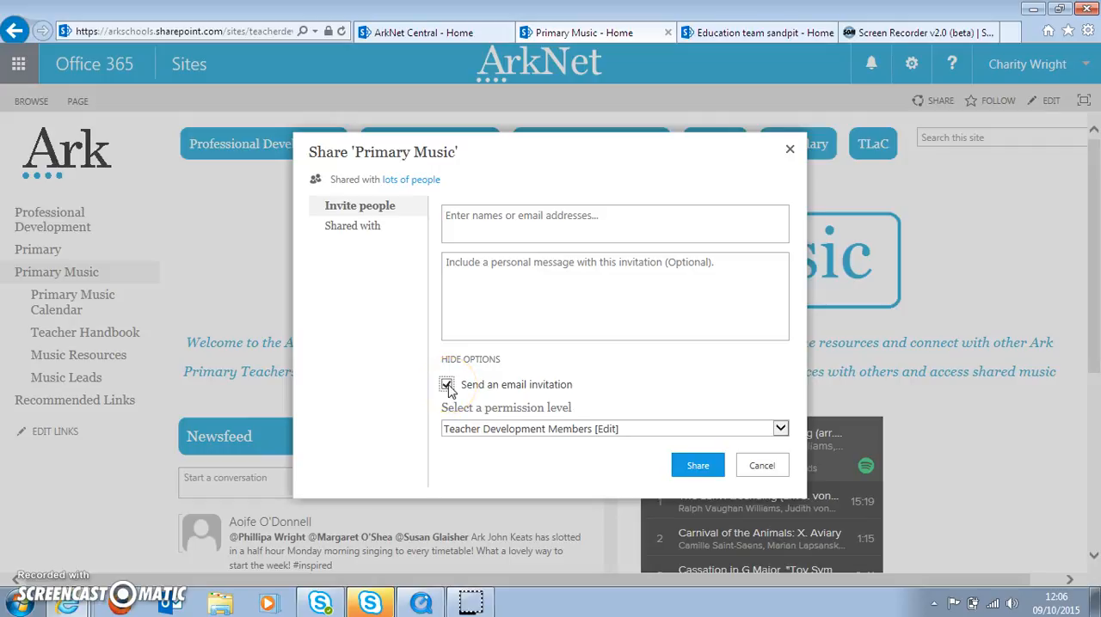
left_click(469, 429)
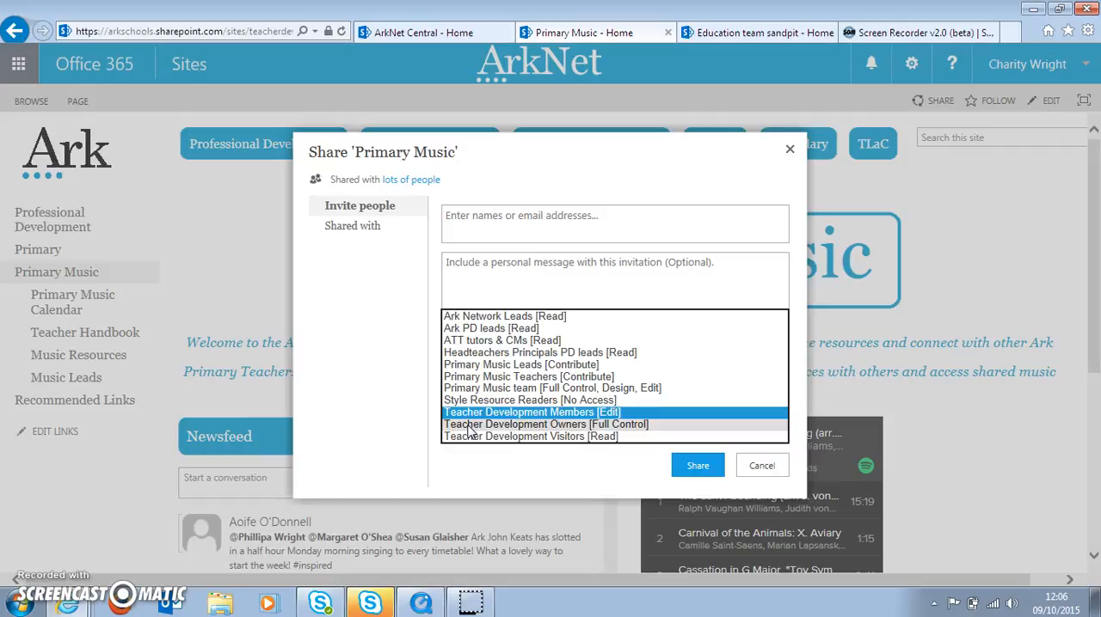
left_click(761, 469)
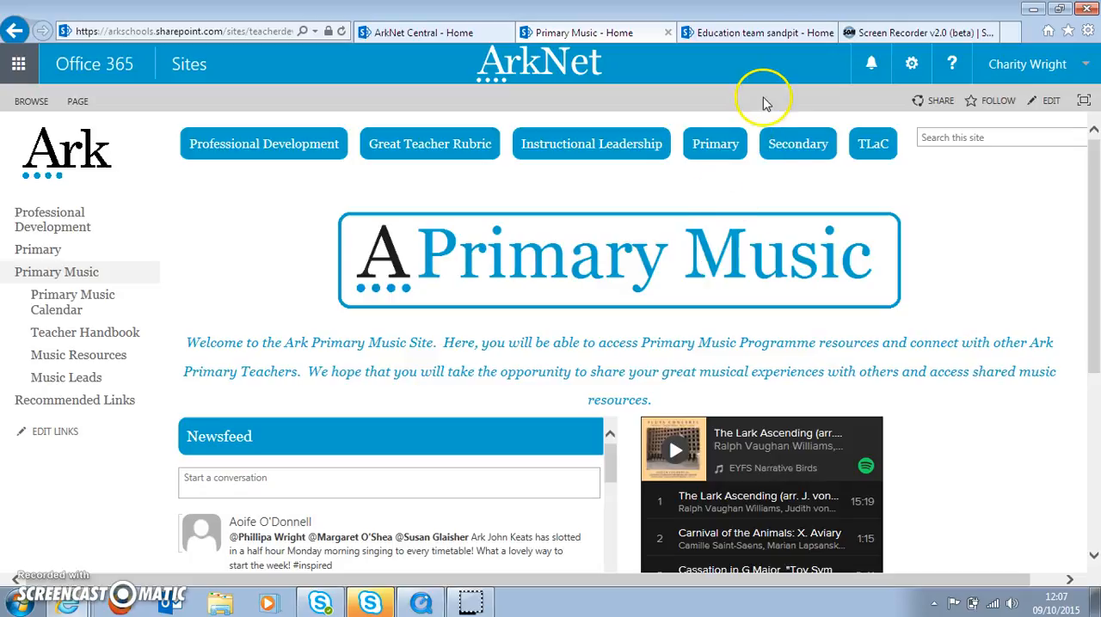
- Open the site permissions page for the Education team sandpit site
left_click(748, 40)
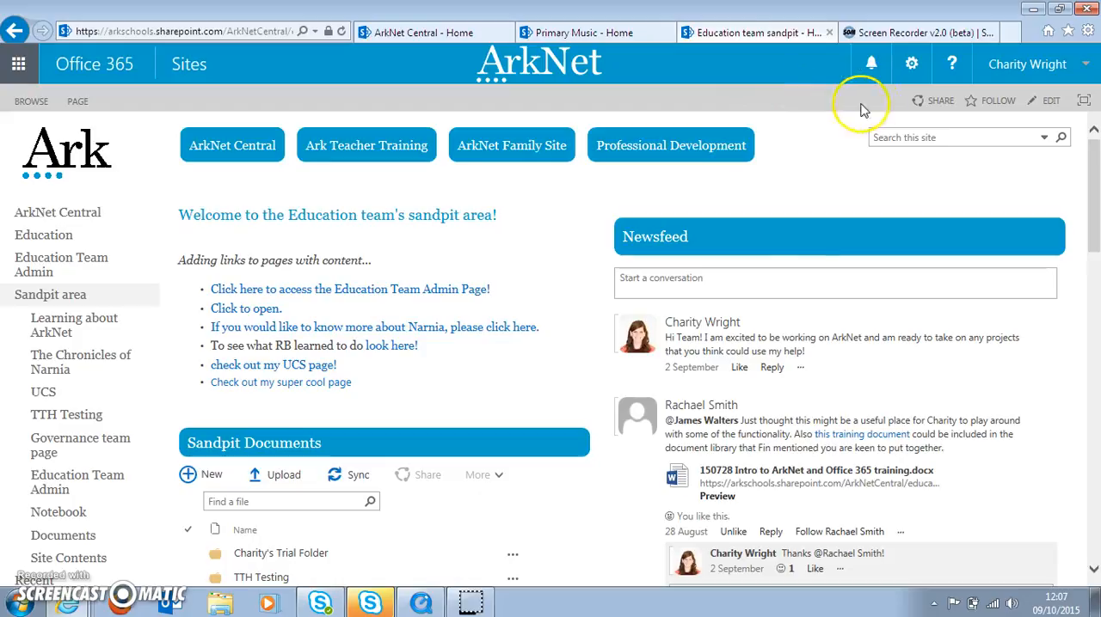
left_click(913, 67)
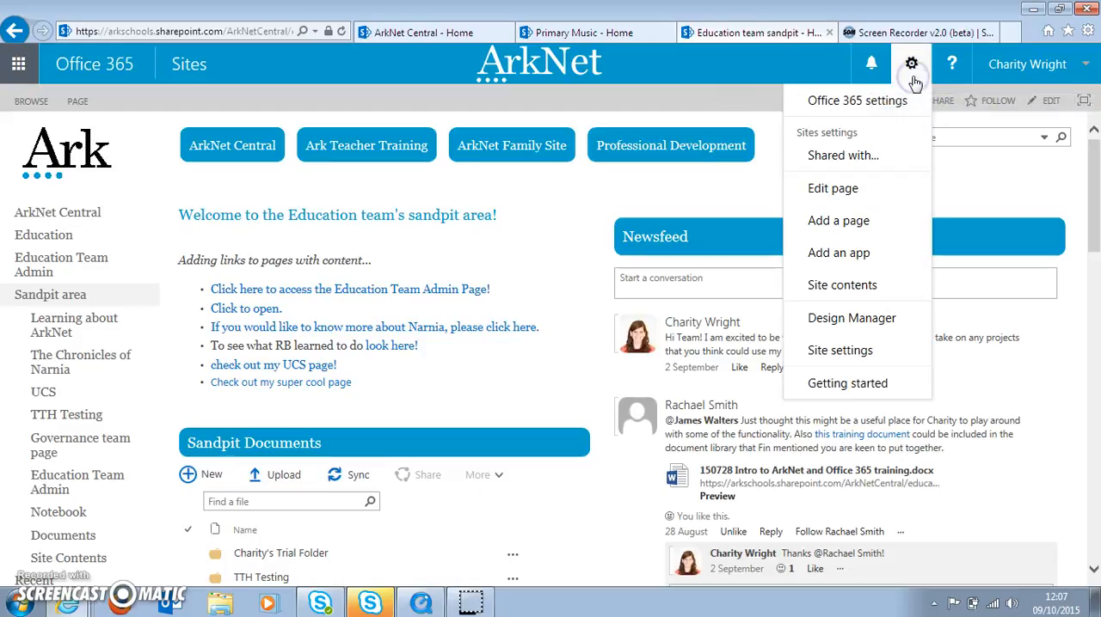
left_click(858, 350)
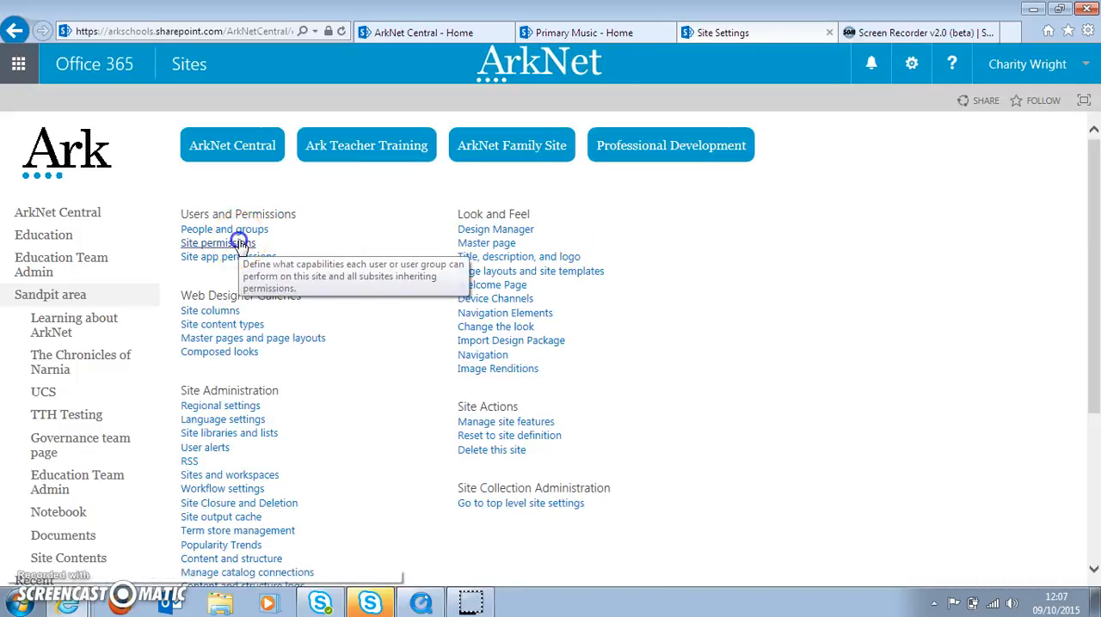
left_click(240, 245)
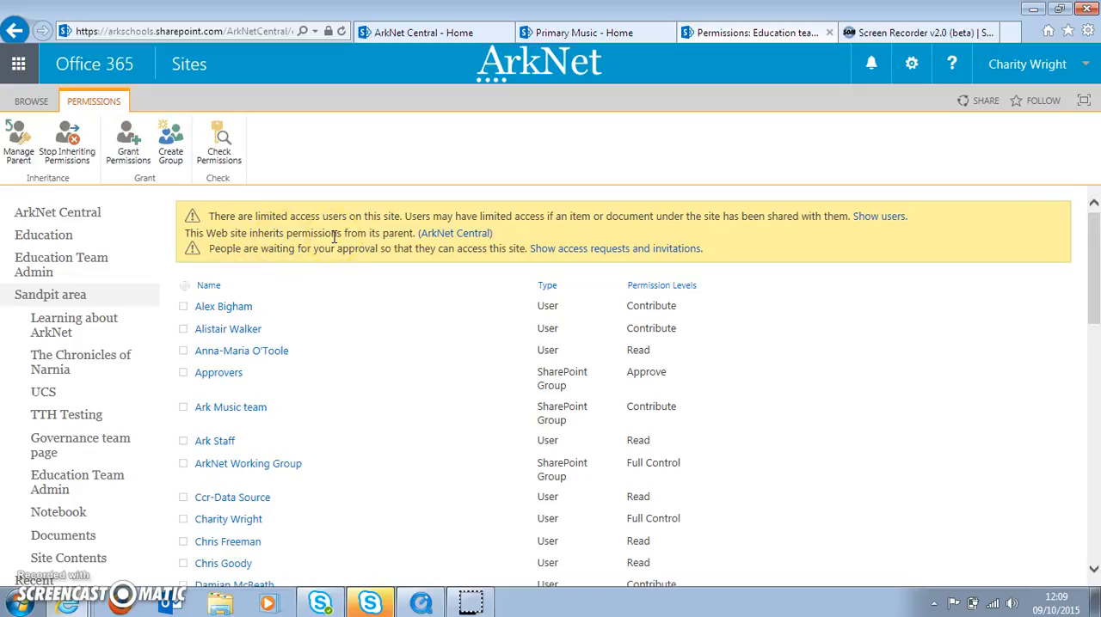
- Stop the sandpit site inheriting permissions, using the existing Team Site Visitors, Team Site Members and Team Site Owners groups
left_click(75, 154)
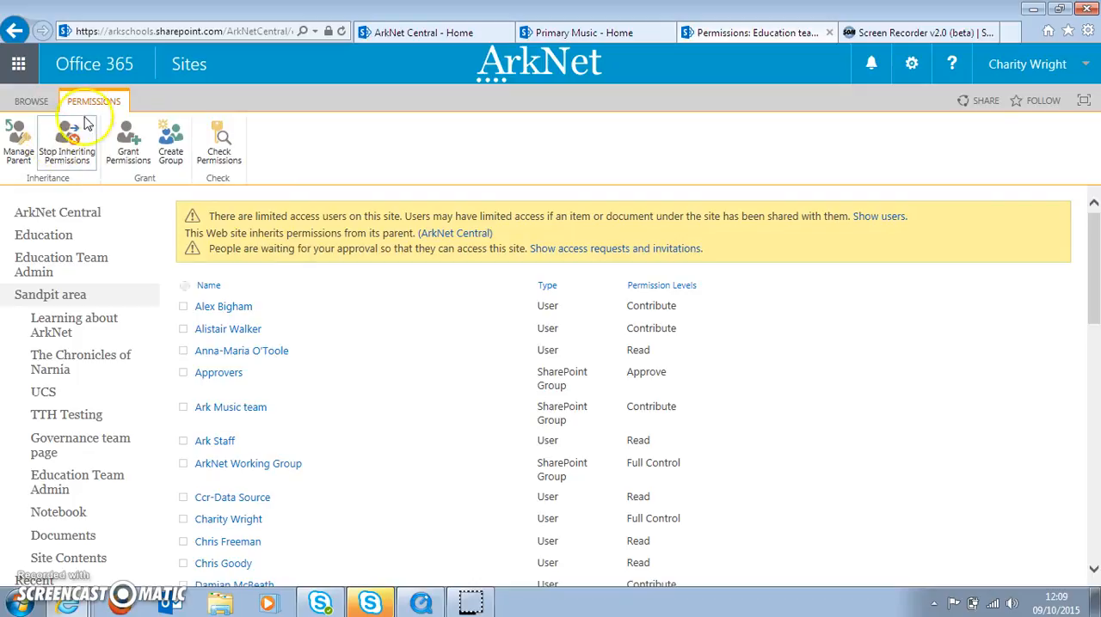
left_click(86, 165)
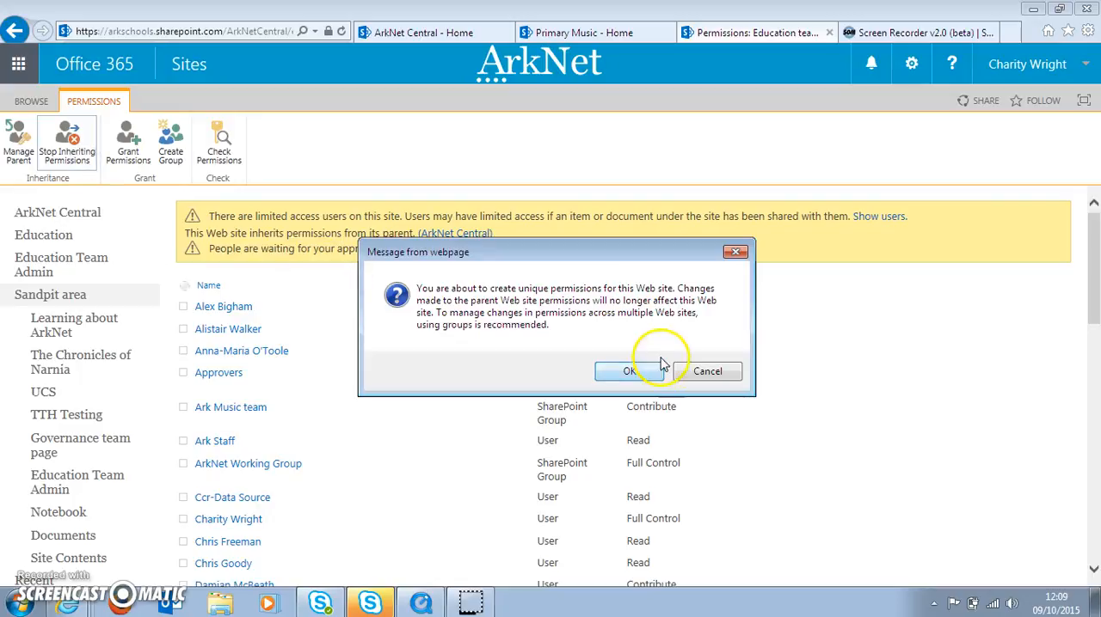
left_click(630, 373)
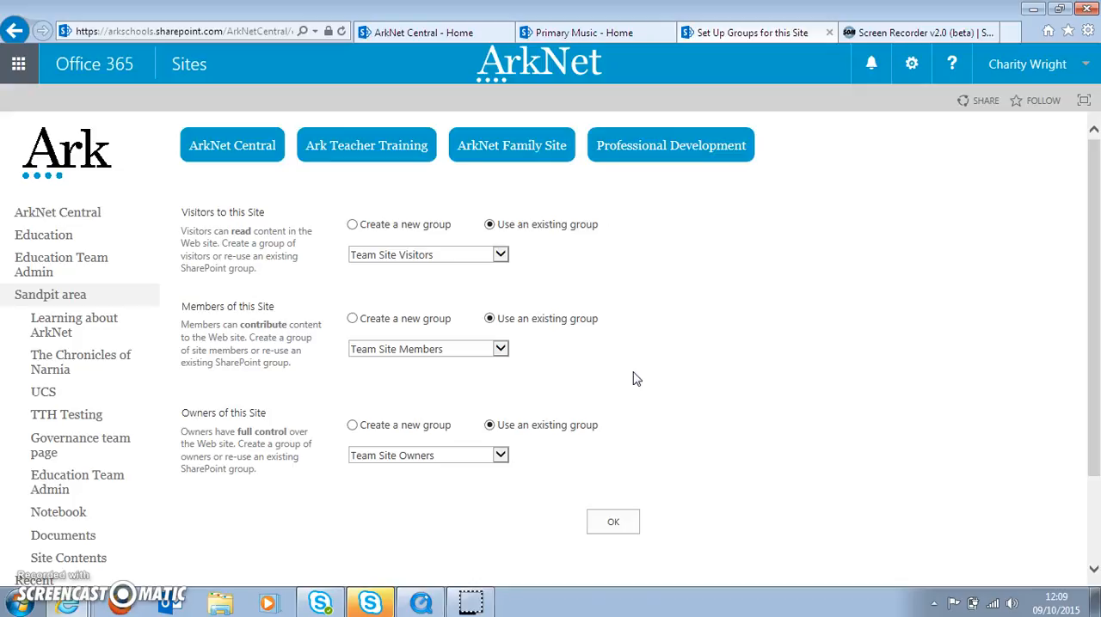
left_click(613, 522)
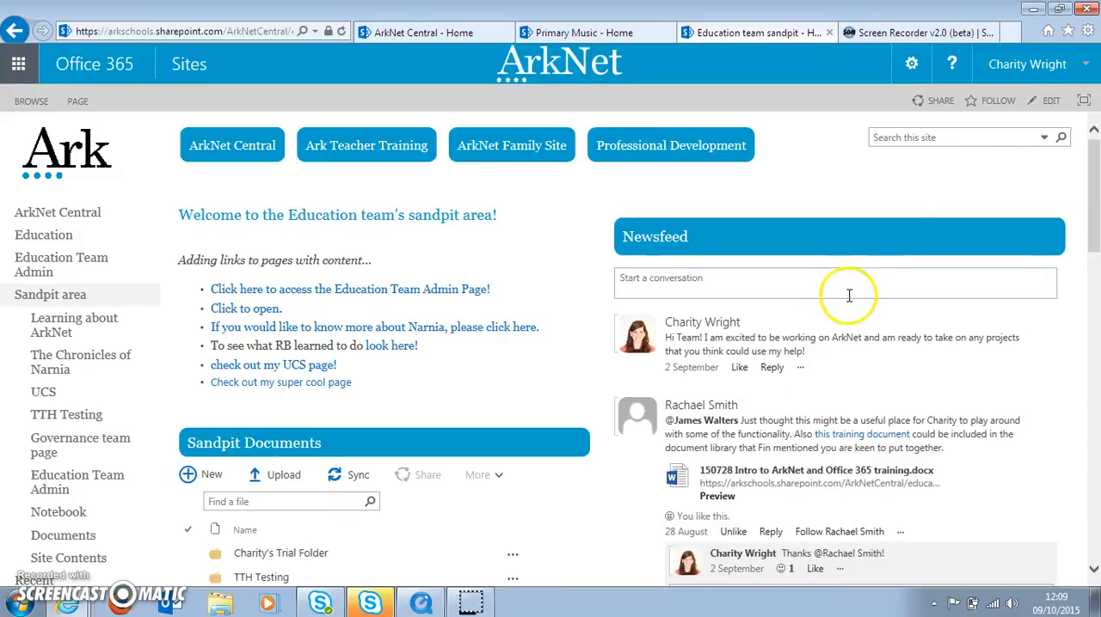
- Return to the sandpit's site permissions from its home page through the site settings
left_click(909, 74)
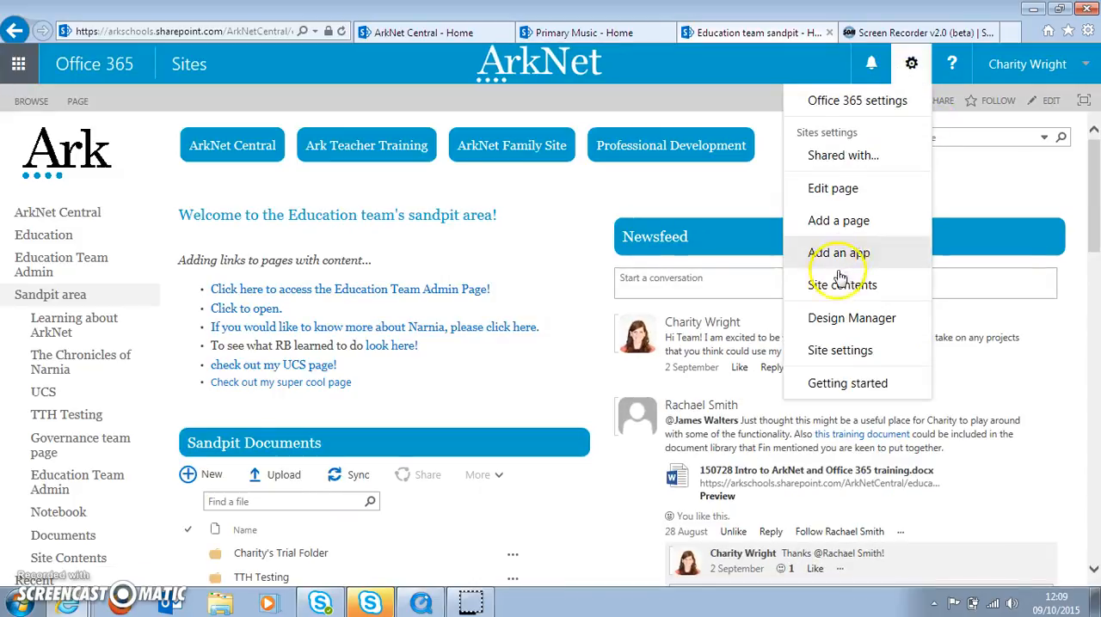
left_click(835, 356)
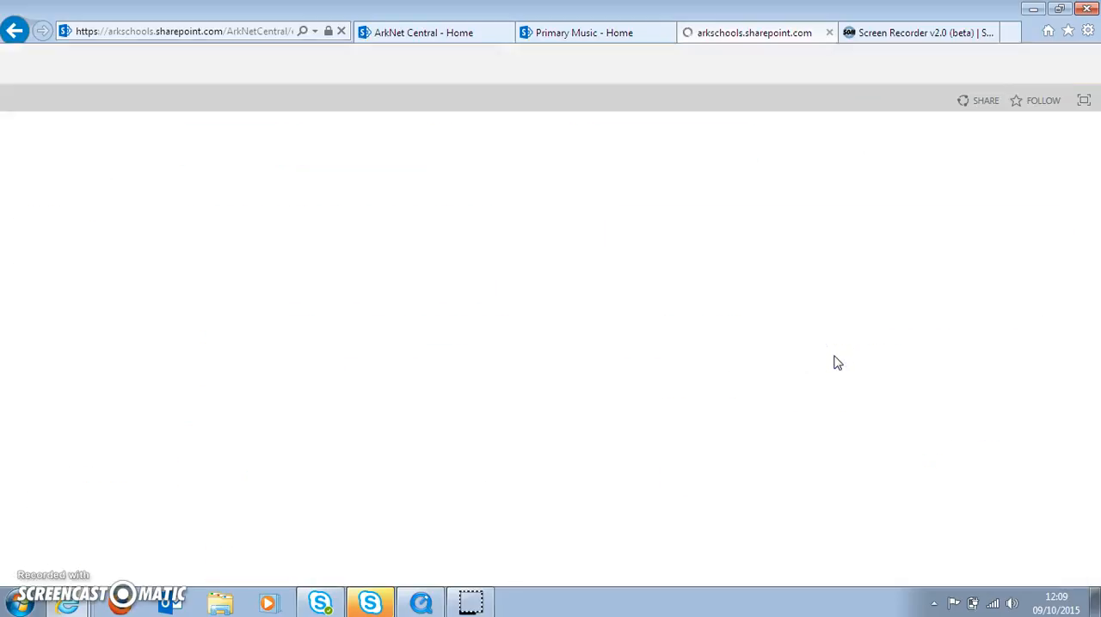
left_click(233, 247)
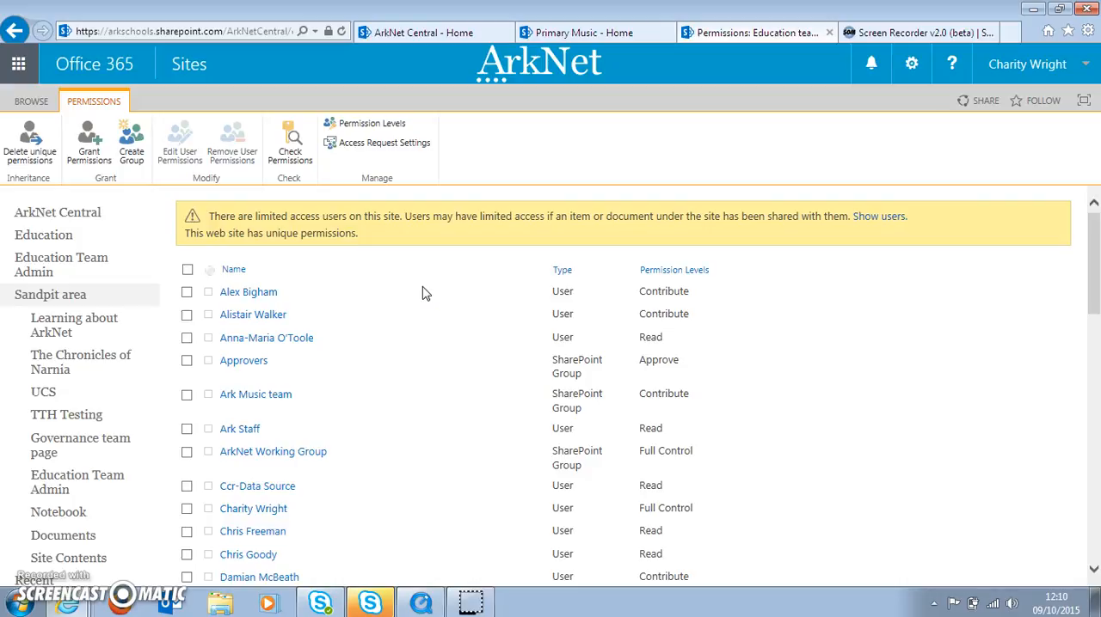
- Select the first listed user and the Approvers group, review their editable permission levels, and return without changing them
left_click(187, 293)
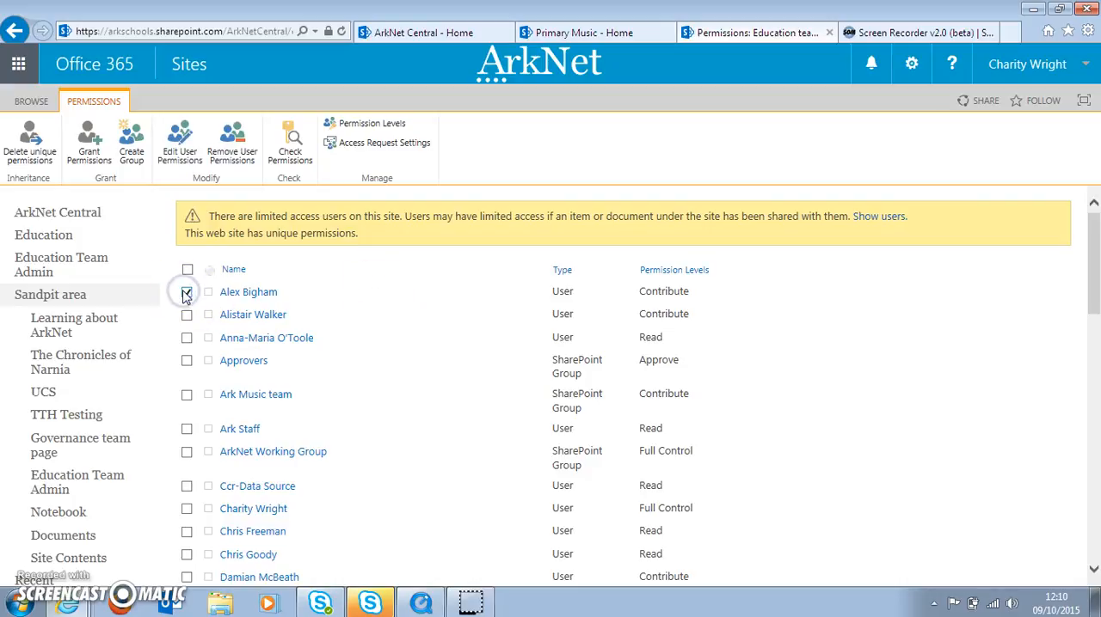
left_click(187, 361)
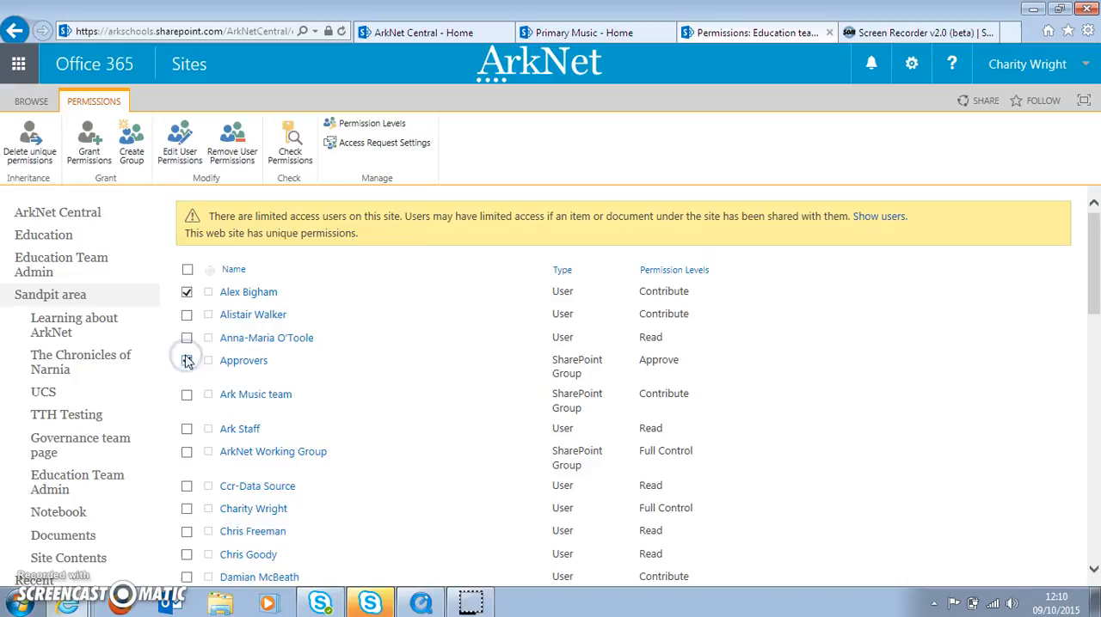
left_click(174, 160)
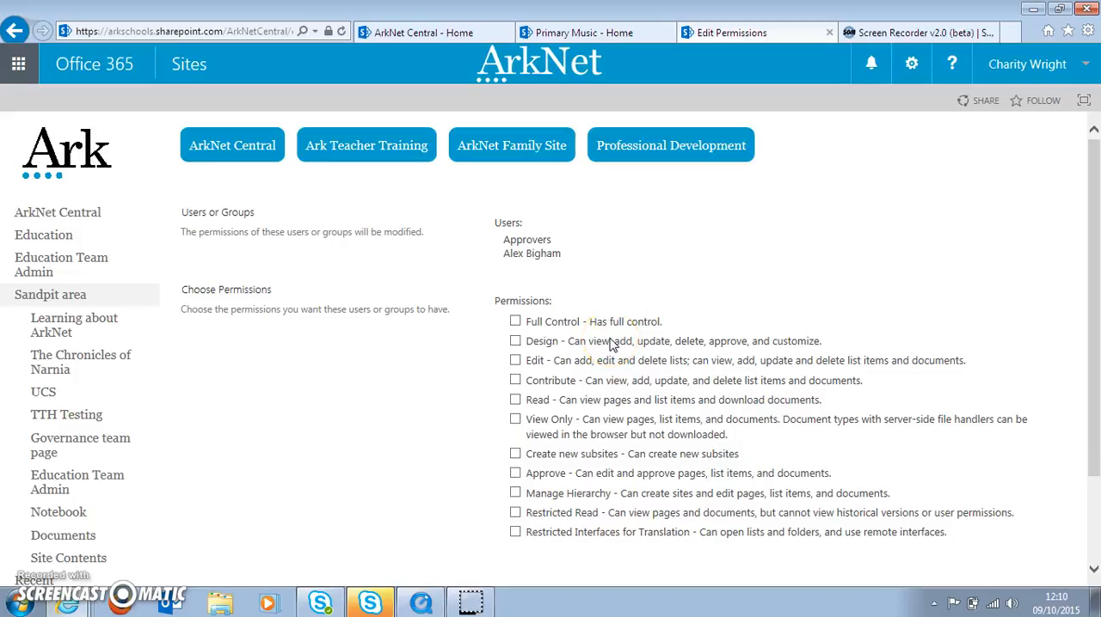
left_click(15, 31)
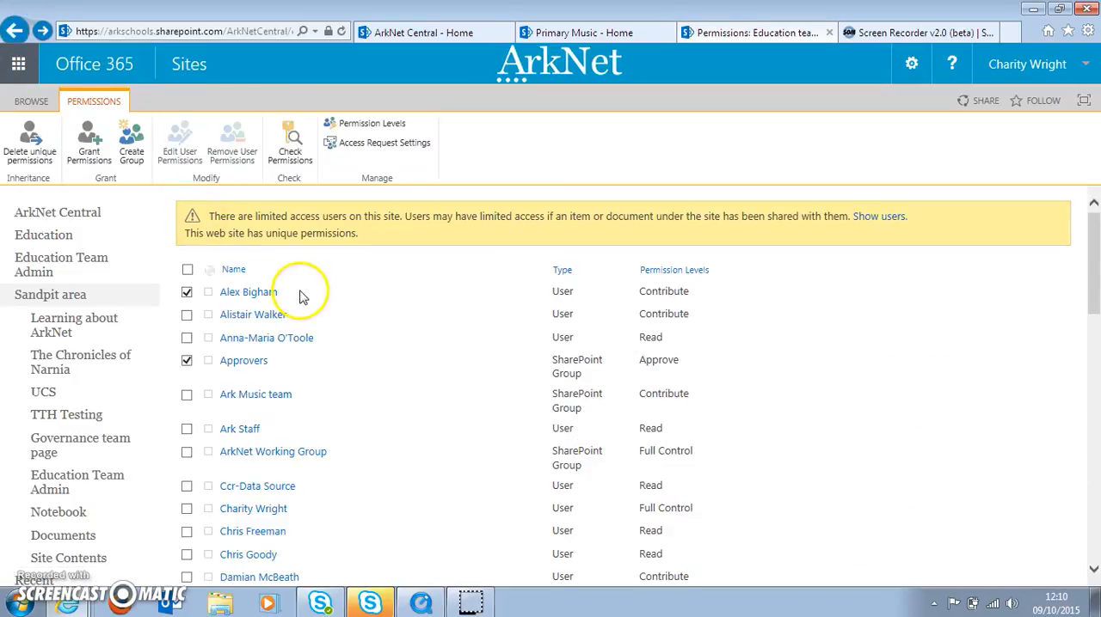
- View and close the Check Permissions form, and swap Approvers for the second listed user in the selection
left_click(292, 159)
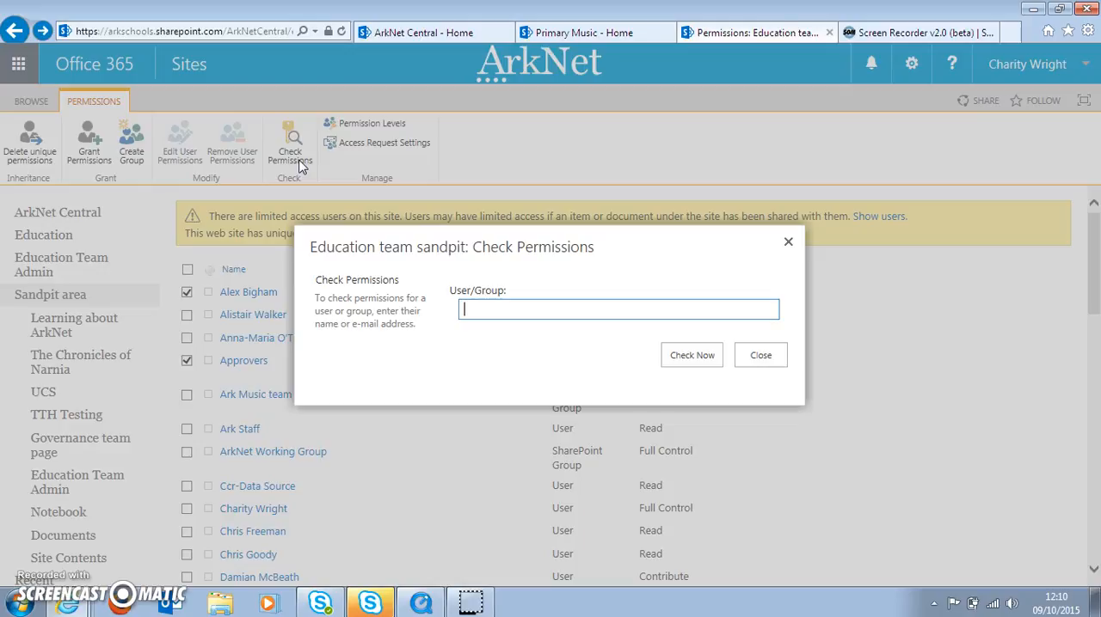
left_click(788, 246)
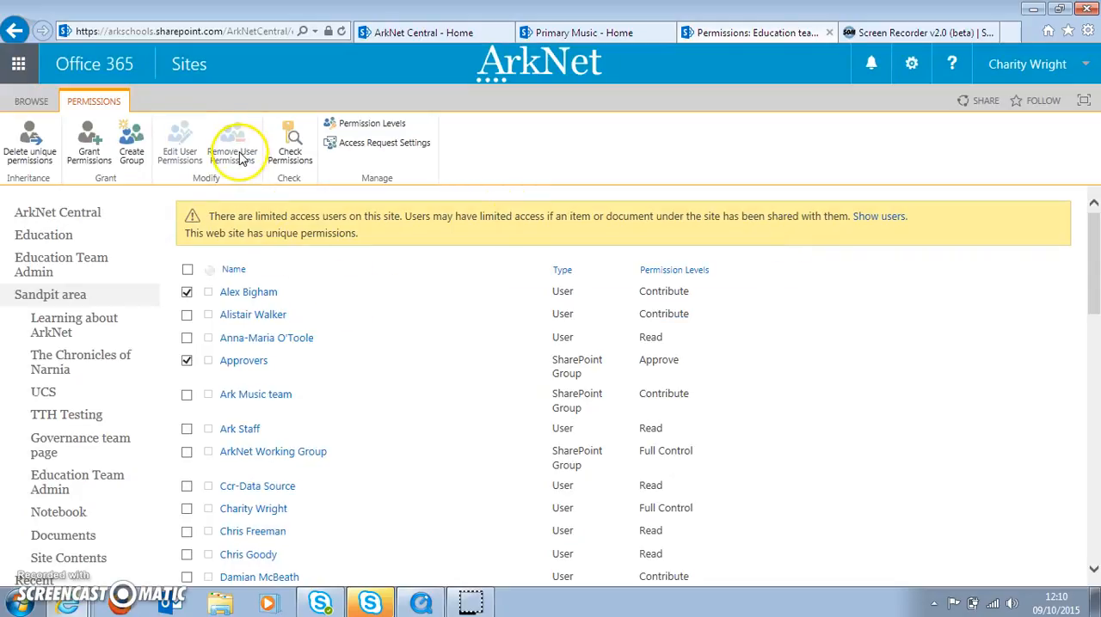
left_click(186, 360)
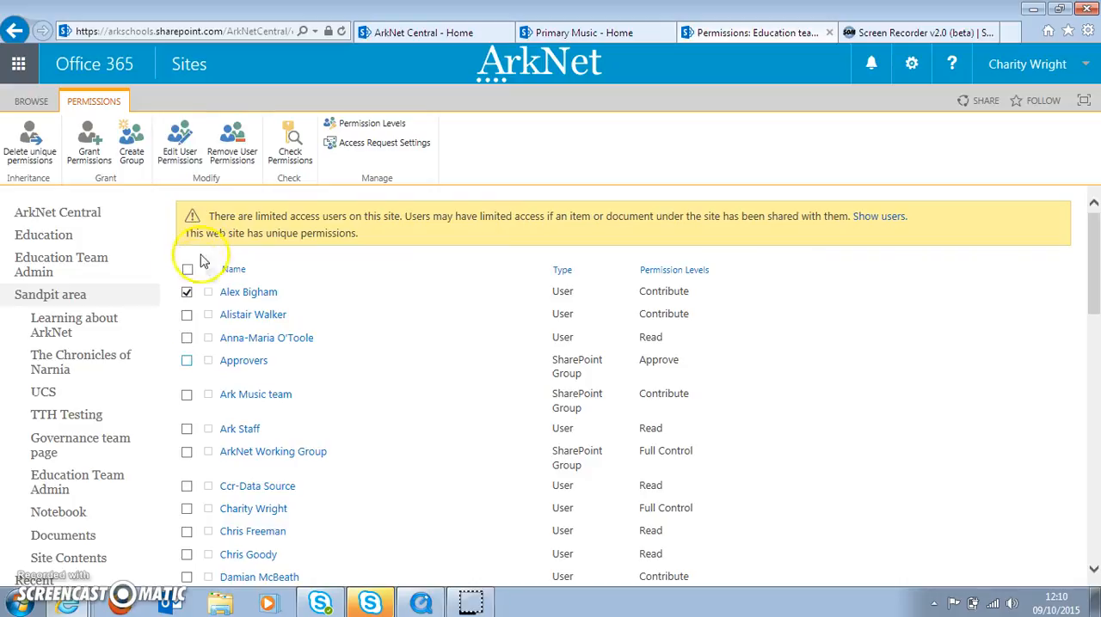
left_click(187, 314)
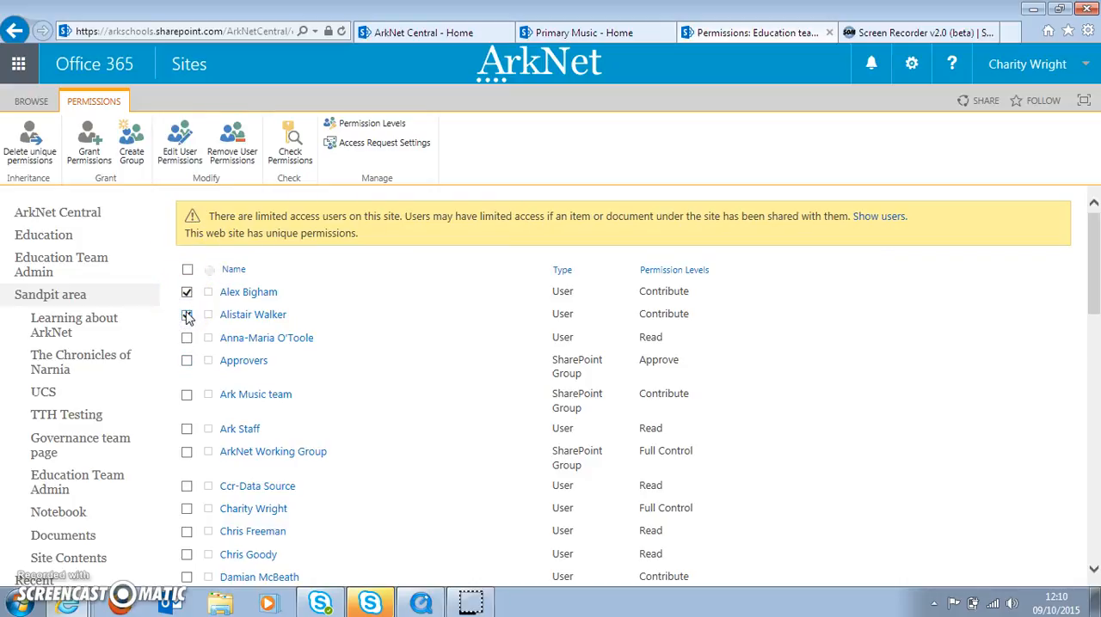
- Review the groups and permission levels available when granting access to the Education team sandpit, and cancel the invitation
left_click(91, 162)
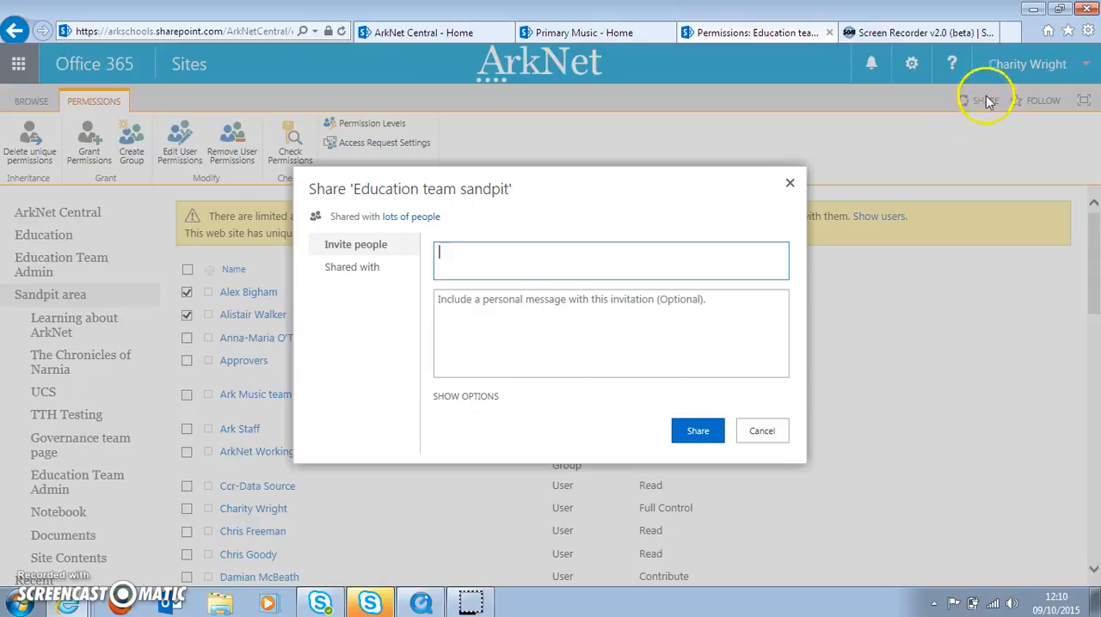
left_click(463, 402)
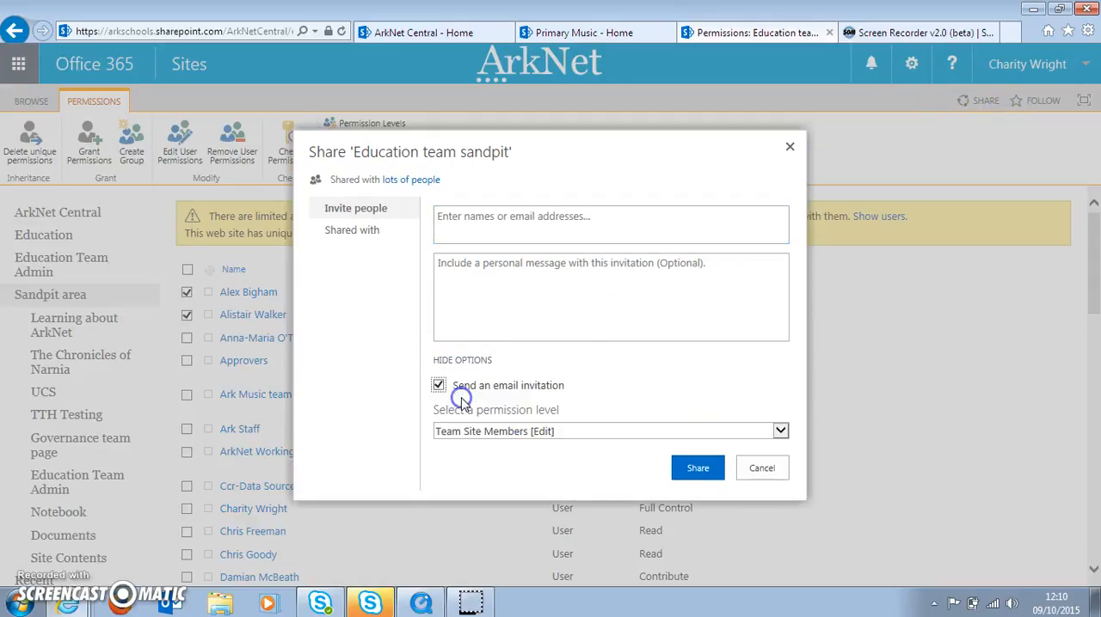
left_click(484, 434)
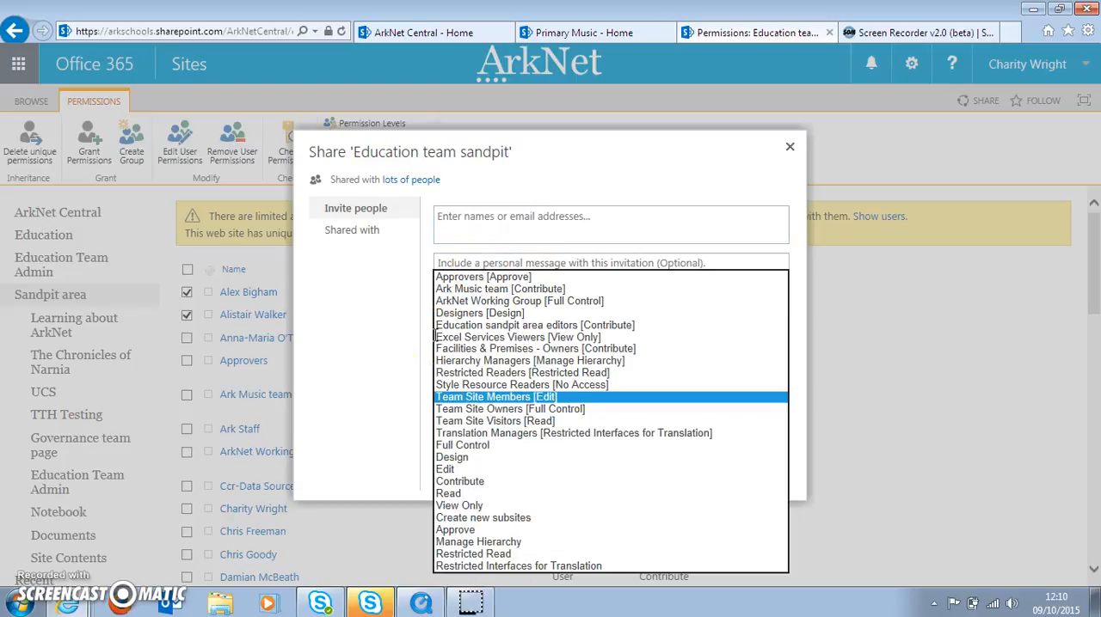
left_click(392, 329)
left_click(733, 469)
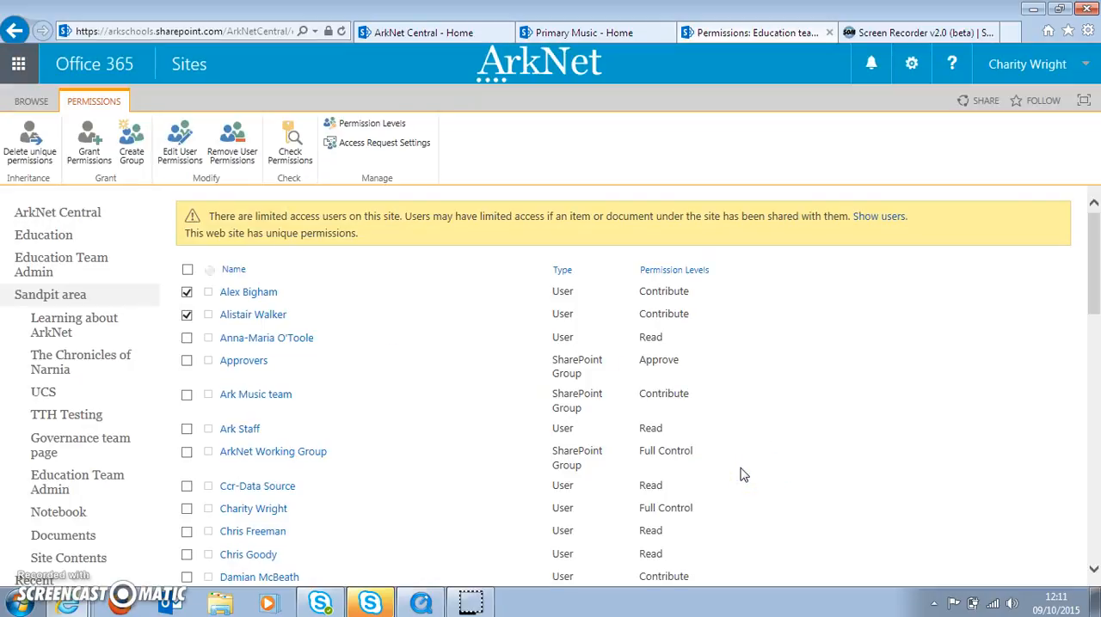
- Examine the form for creating a new SharePoint group, and return to the permissions list without creating one
left_click(134, 157)
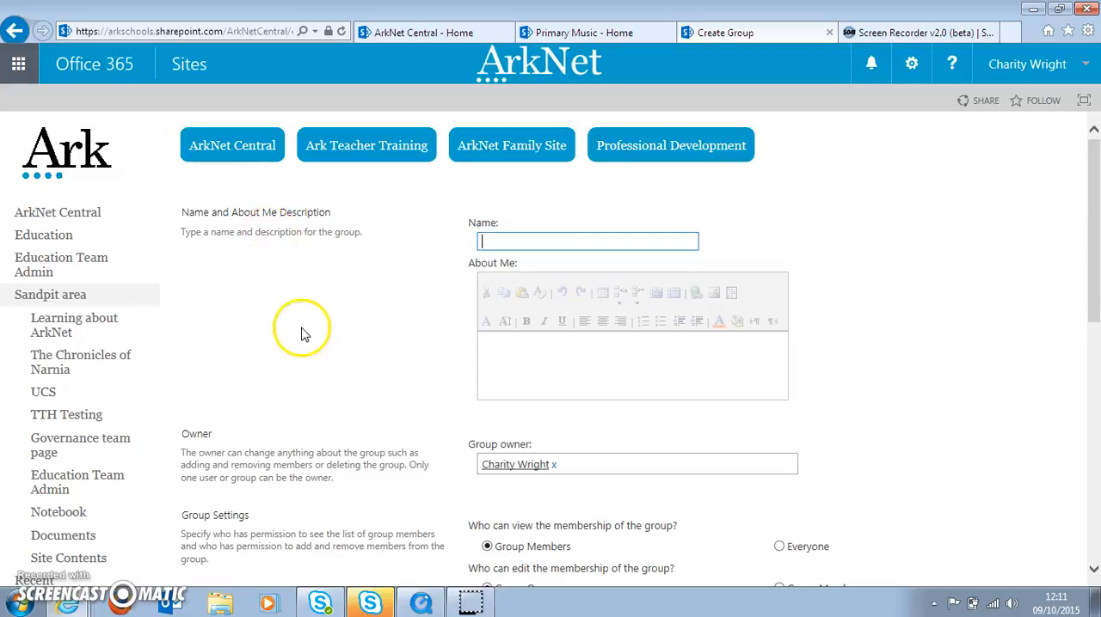
mouse_move(1096, 196)
left_mouse_down()
mouse_move(1096, 348)
mouse_move(1096, 185)
left_mouse_up()
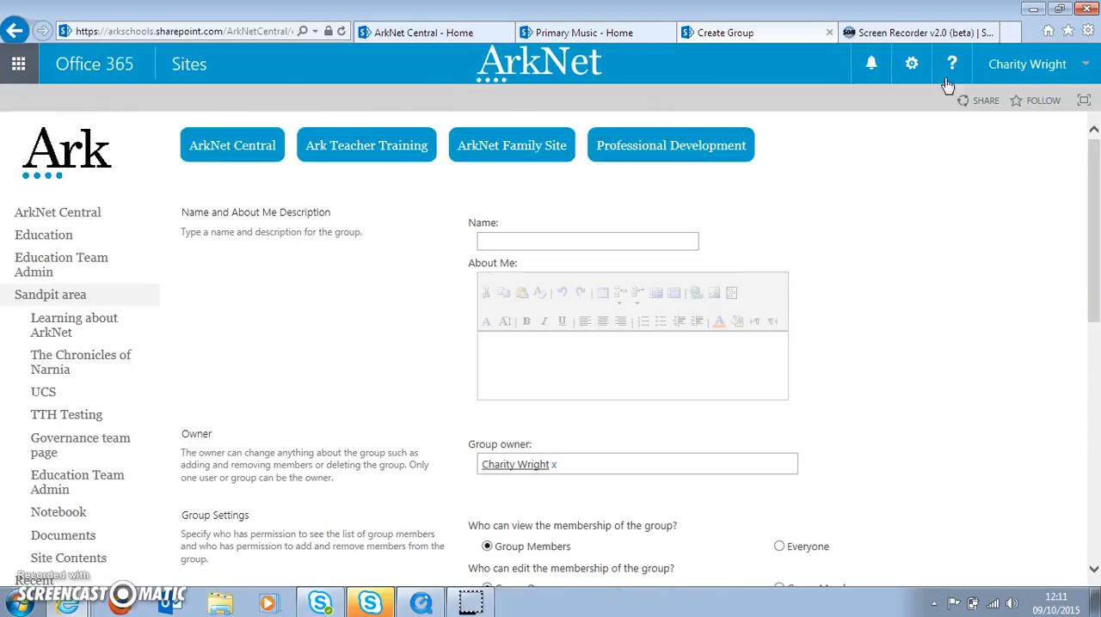
left_click(16, 32)
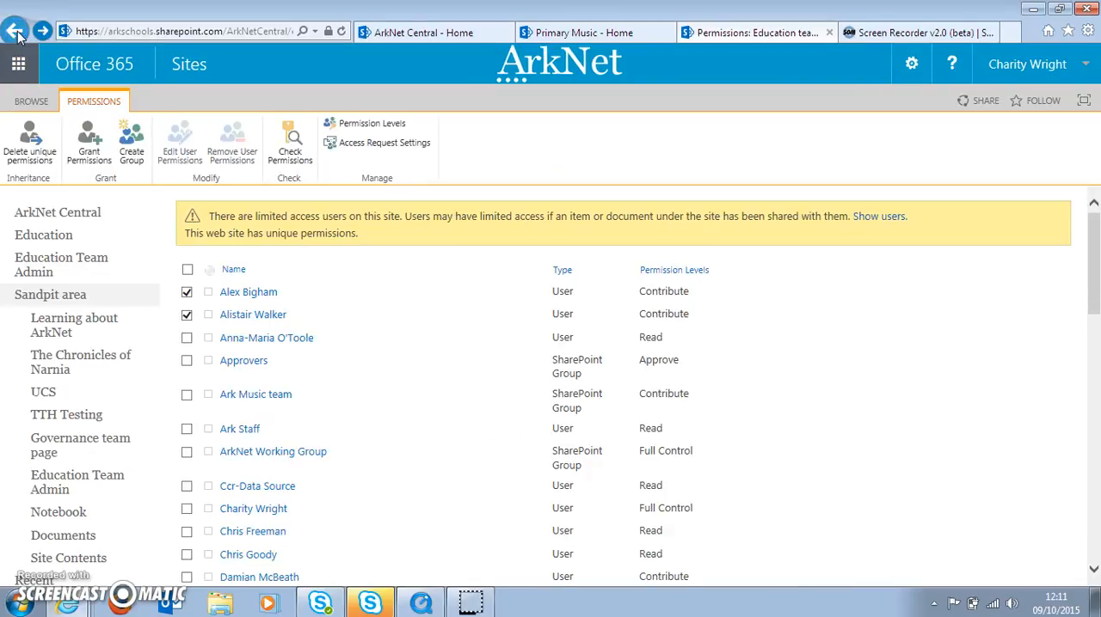